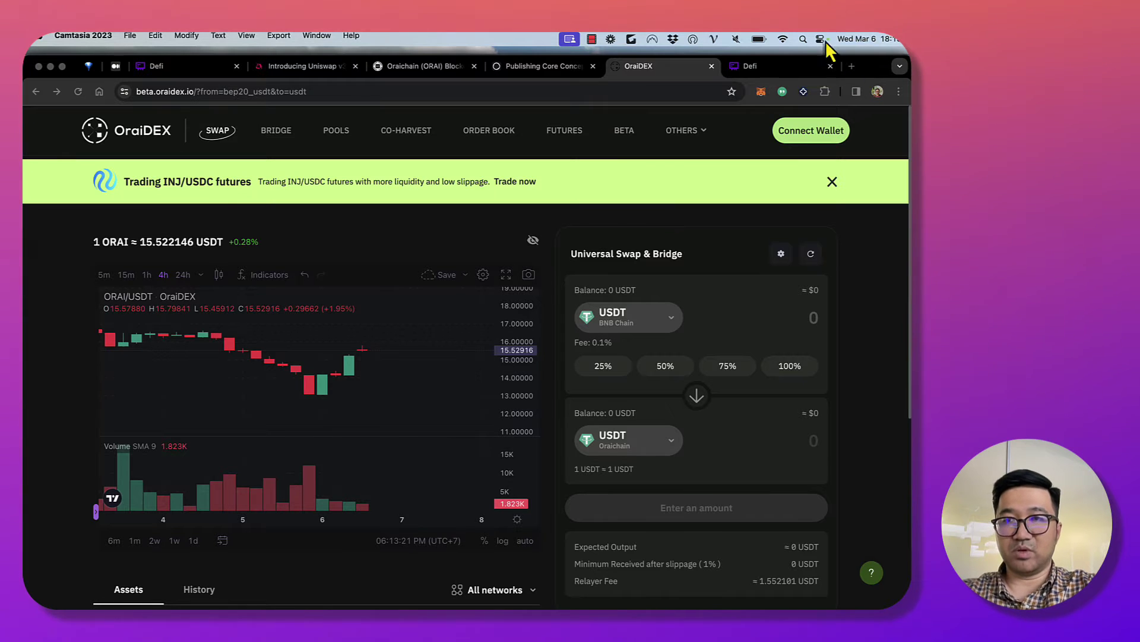
- Bring up the Whimsical Defi board contrasting Ethereum's Uniswap/Metamask with Oraichain's OraiDEX and wallets
{"action": "left_click", "coordinate": [773, 71]}
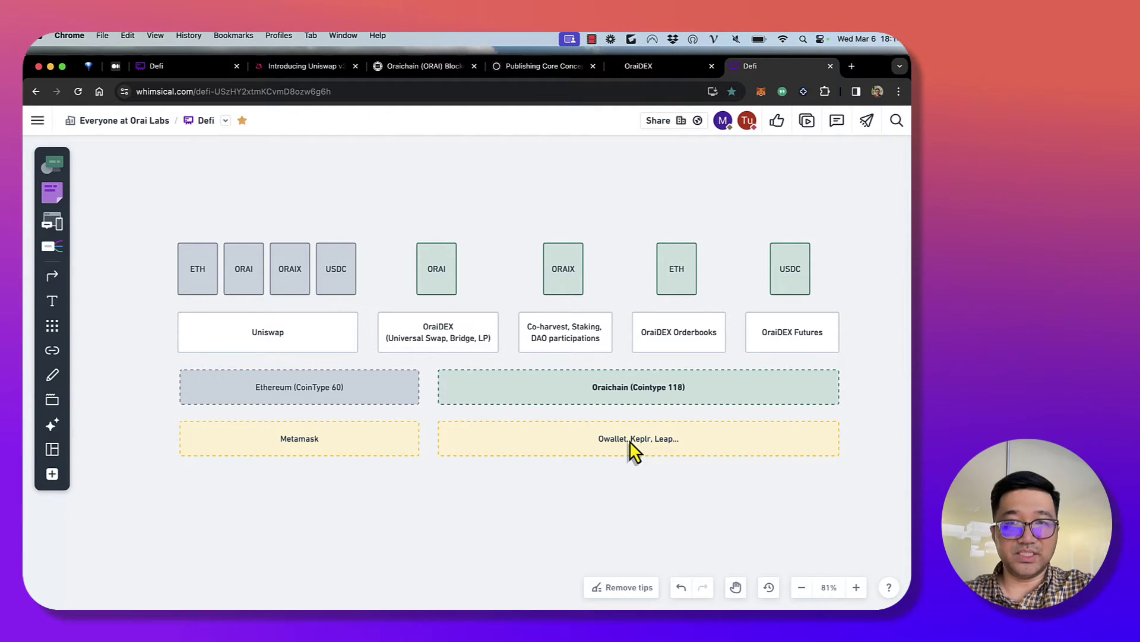
- Undo the last text edit so the Oraichain wallet box reads 'Metamask'
{"action": "key", "text": "ctrl+z"}
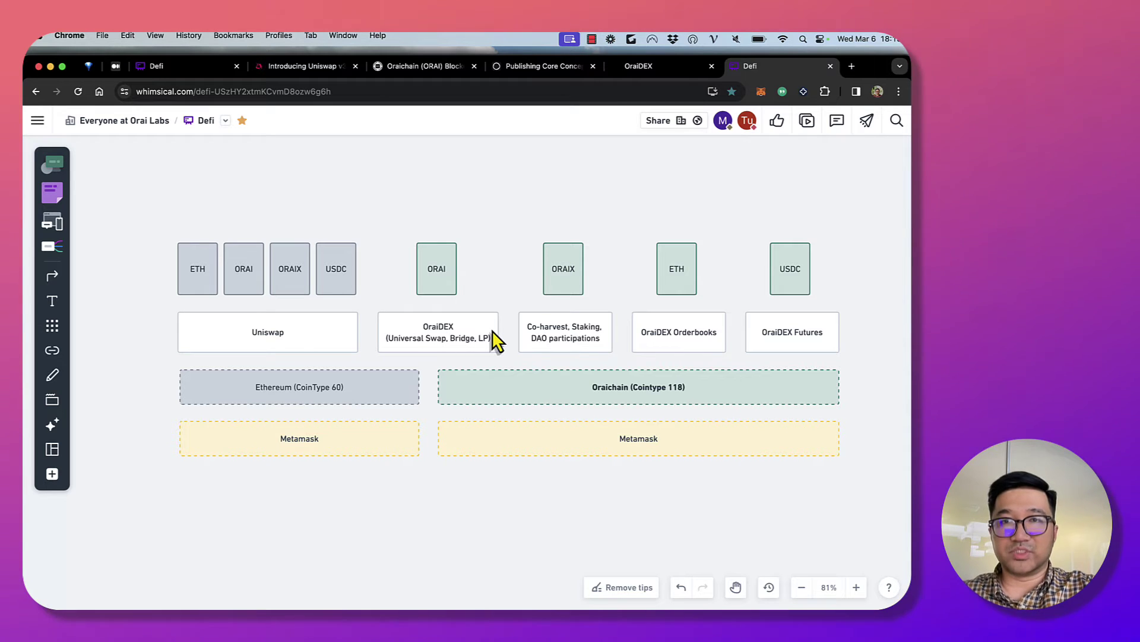
- Connect MetaMask to OraiDEX for EVM, showing ETH, BNB and USDT totalling $1,220.27
{"action": "left_click", "coordinate": [640, 68]}
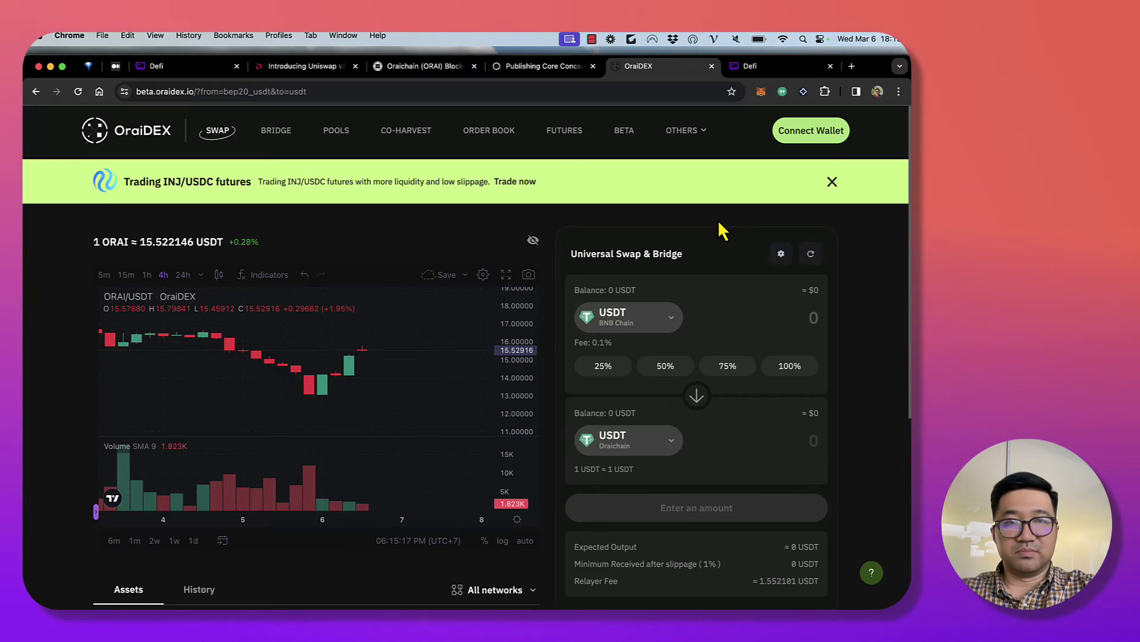
{"action": "left_click", "coordinate": [812, 139]}
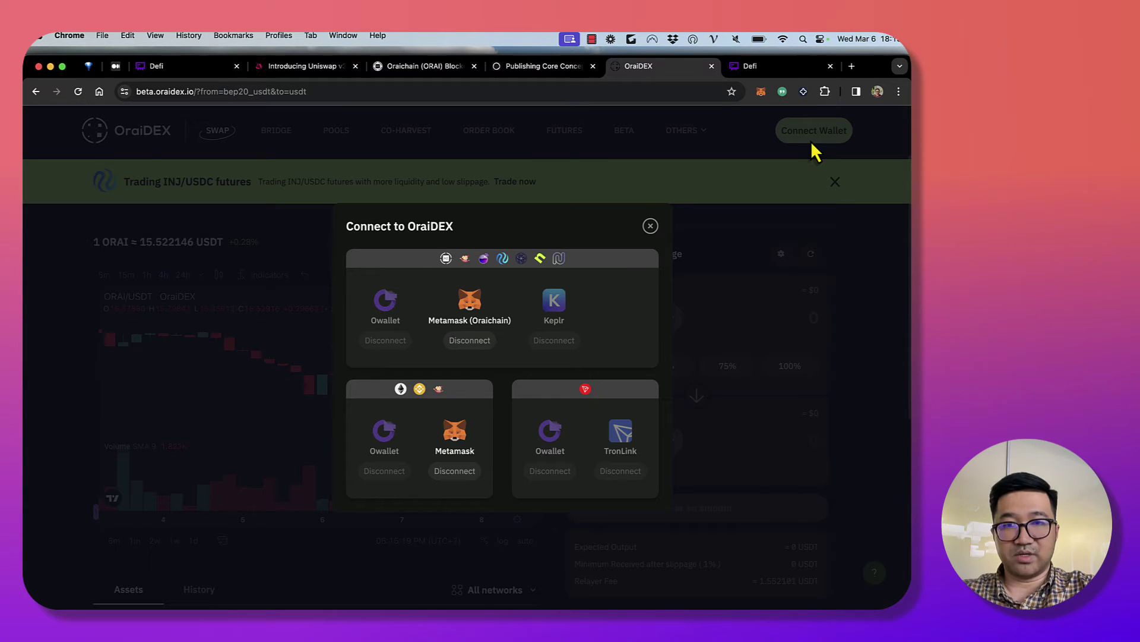
{"action": "left_click", "coordinate": [457, 455]}
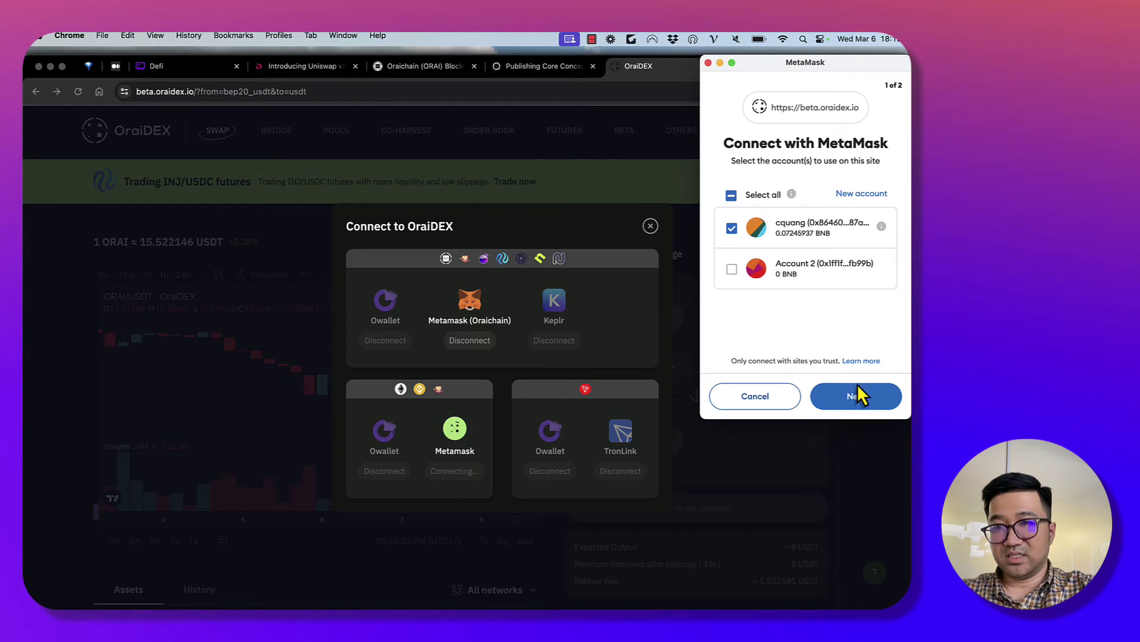
{"action": "left_click", "coordinate": [857, 396]}
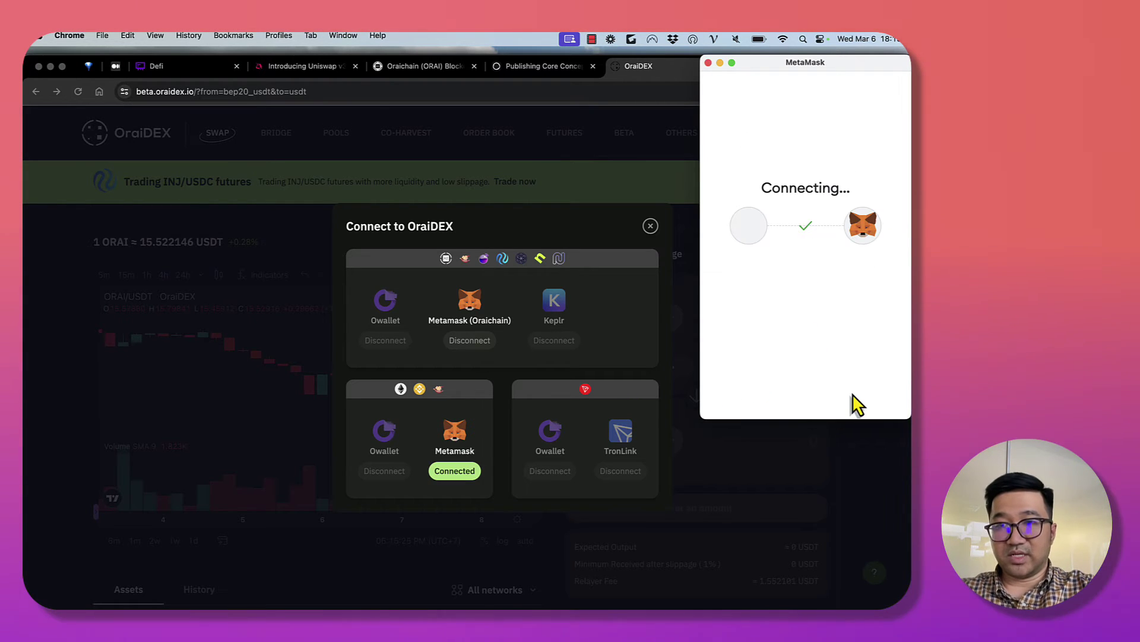
{"action": "left_click", "coordinate": [652, 227]}
{"action": "scroll", "coordinate": [505, 279], "scroll_direction": "down", "scroll_amount": 5}
{"action": "scroll", "coordinate": [415, 368], "scroll_direction": "up", "scroll_amount": 1}
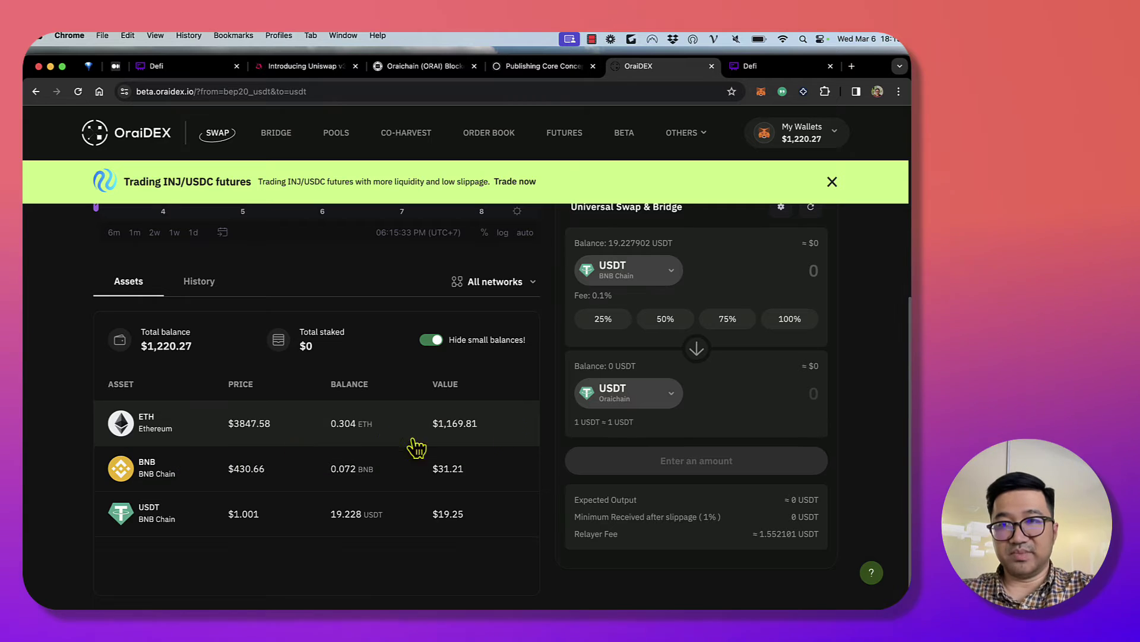
{"action": "scroll", "coordinate": [392, 487], "scroll_direction": "up", "scroll_amount": 5}
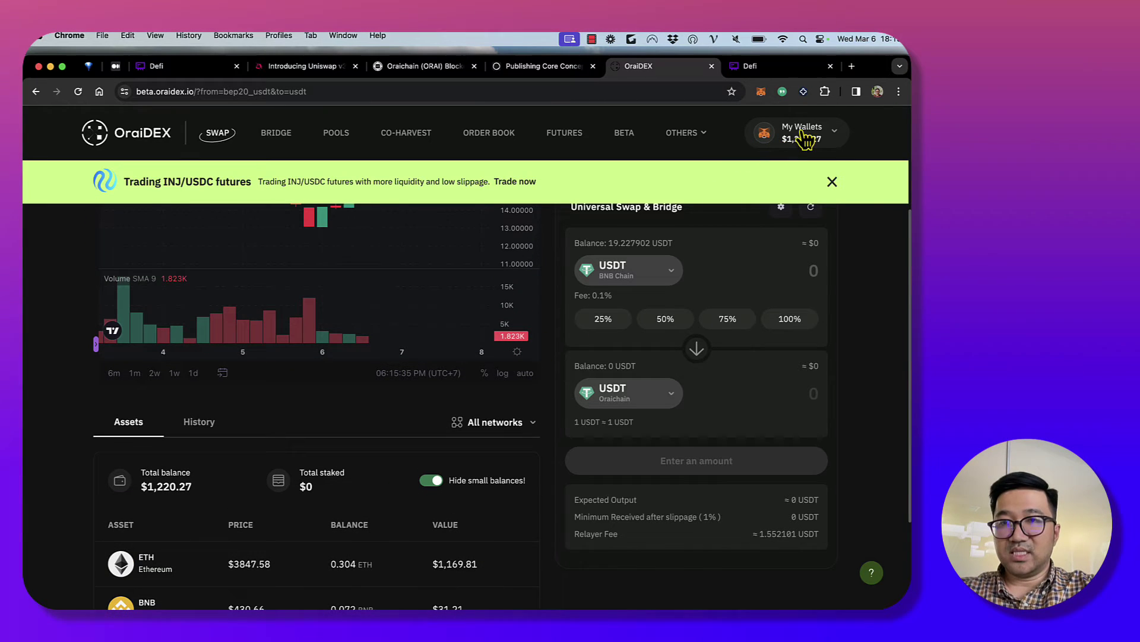
- Add MetaMask as an Oraichain wallet, raising the total balance to $1,360.77
{"action": "left_click", "coordinate": [778, 140]}
{"action": "left_click", "coordinate": [875, 135]}
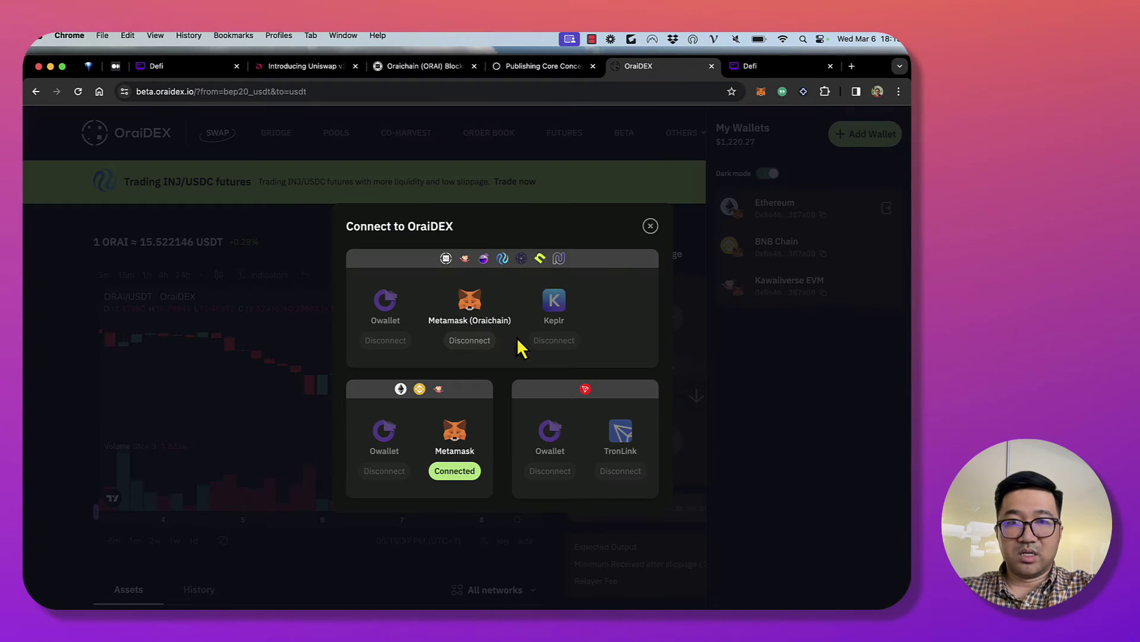
{"action": "left_click", "coordinate": [487, 332]}
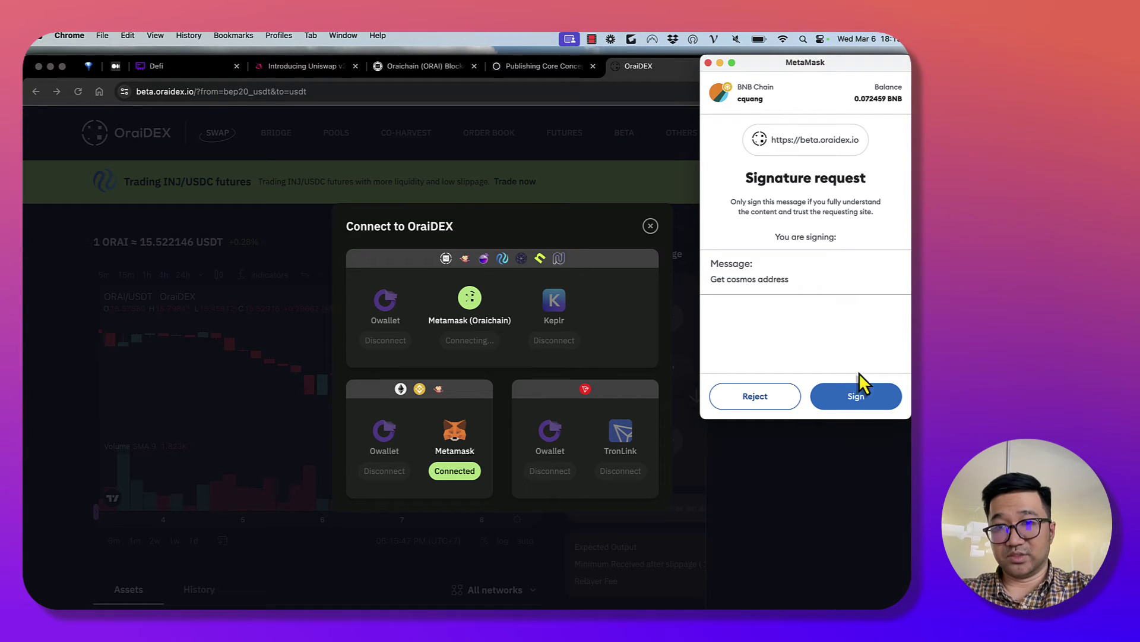
{"action": "left_click", "coordinate": [863, 386]}
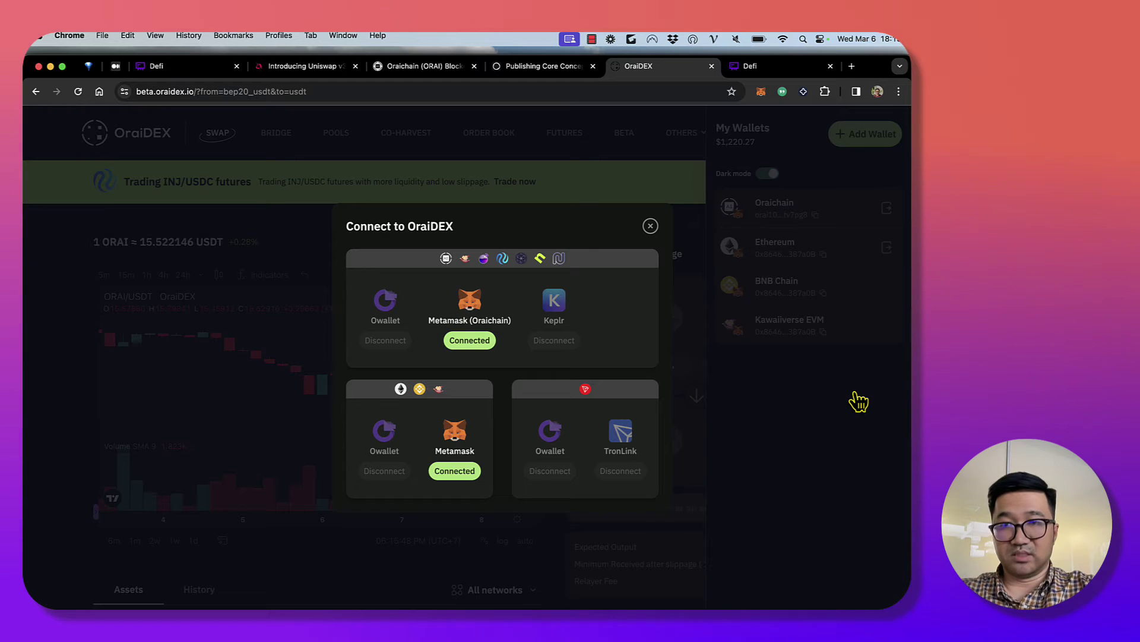
{"action": "left_click", "coordinate": [651, 226]}
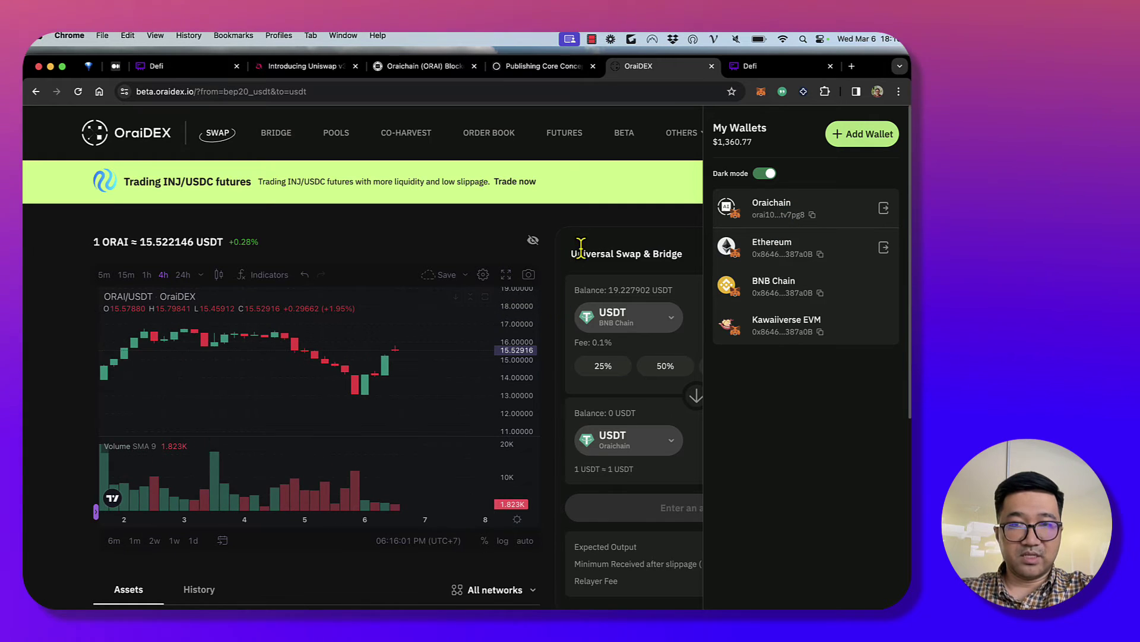
- Bridge all 19.227902 USDT from BNB Chain to Oraichain, confirming in MetaMask
{"action": "scroll", "coordinate": [582, 256], "scroll_direction": "down", "scroll_amount": 5}
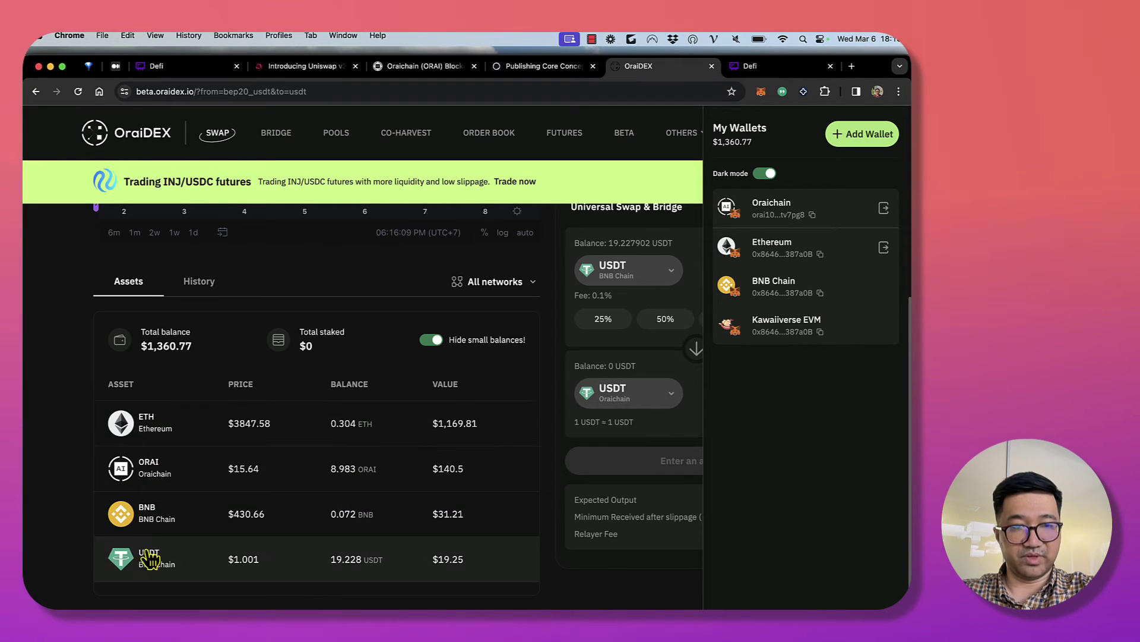
{"action": "left_click", "coordinate": [364, 360]}
{"action": "scroll", "coordinate": [627, 271], "scroll_direction": "up", "scroll_amount": 2}
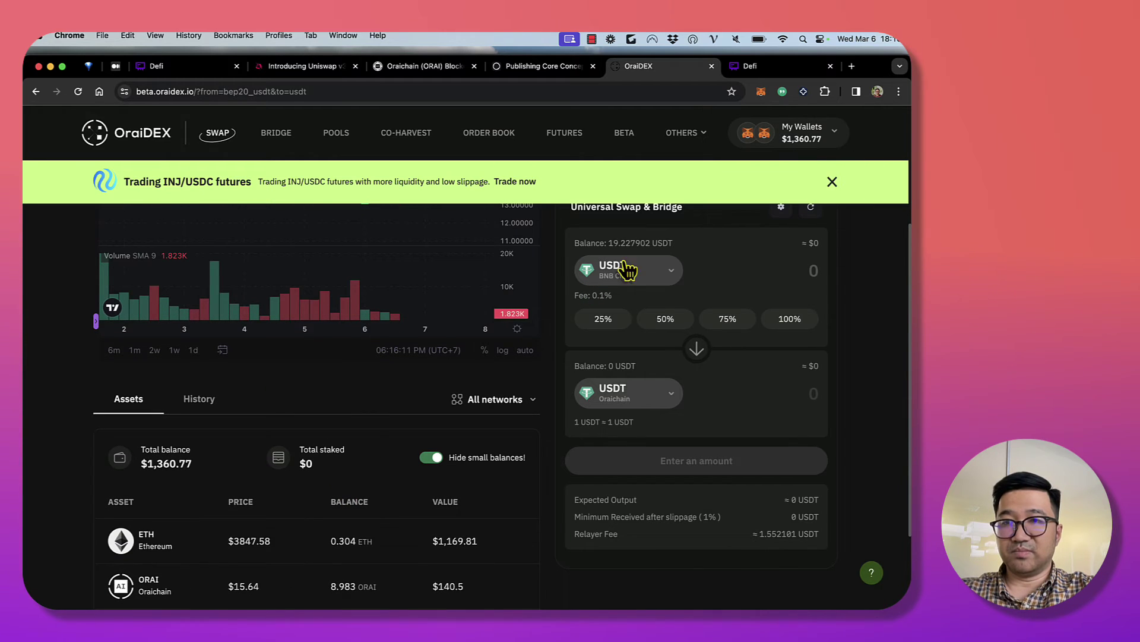
{"action": "left_click", "coordinate": [831, 184]}
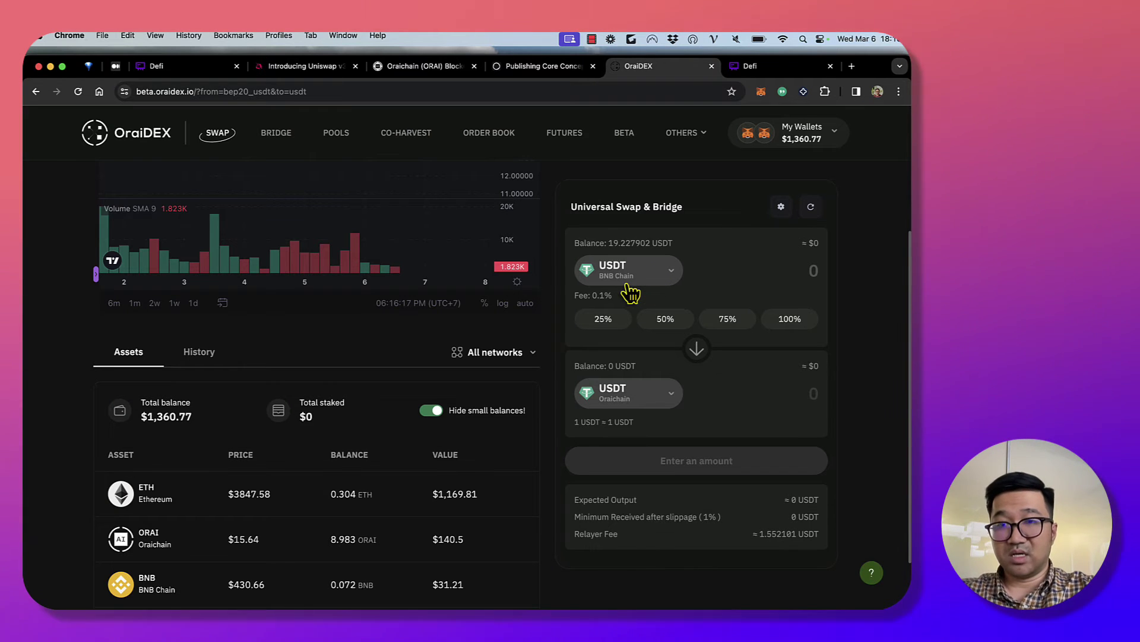
{"action": "left_click", "coordinate": [784, 322]}
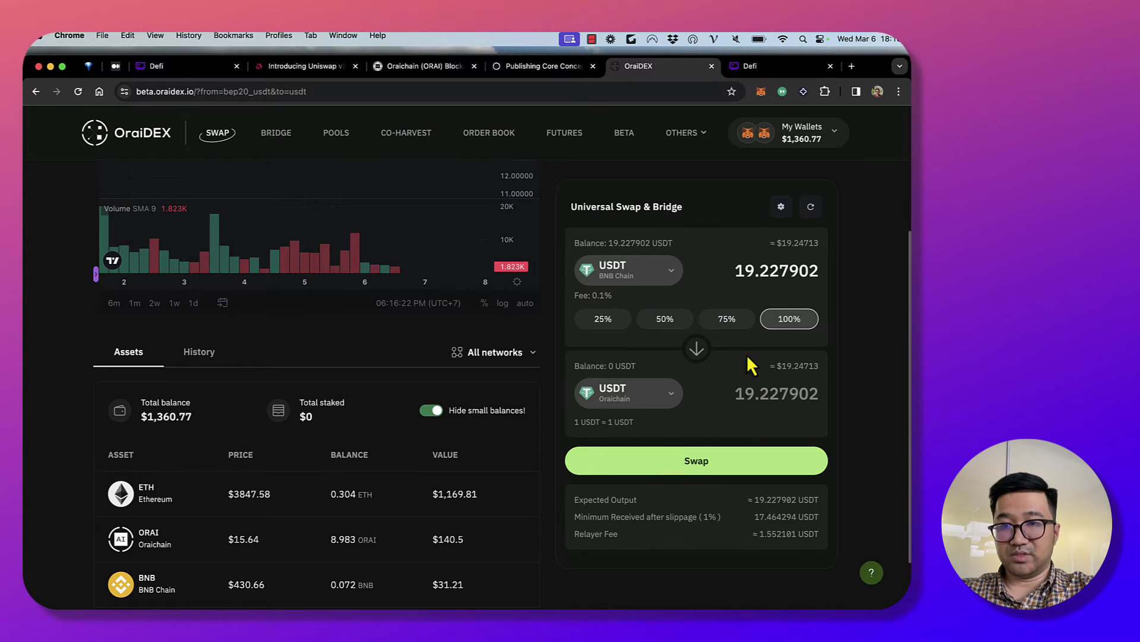
{"action": "left_click", "coordinate": [685, 464]}
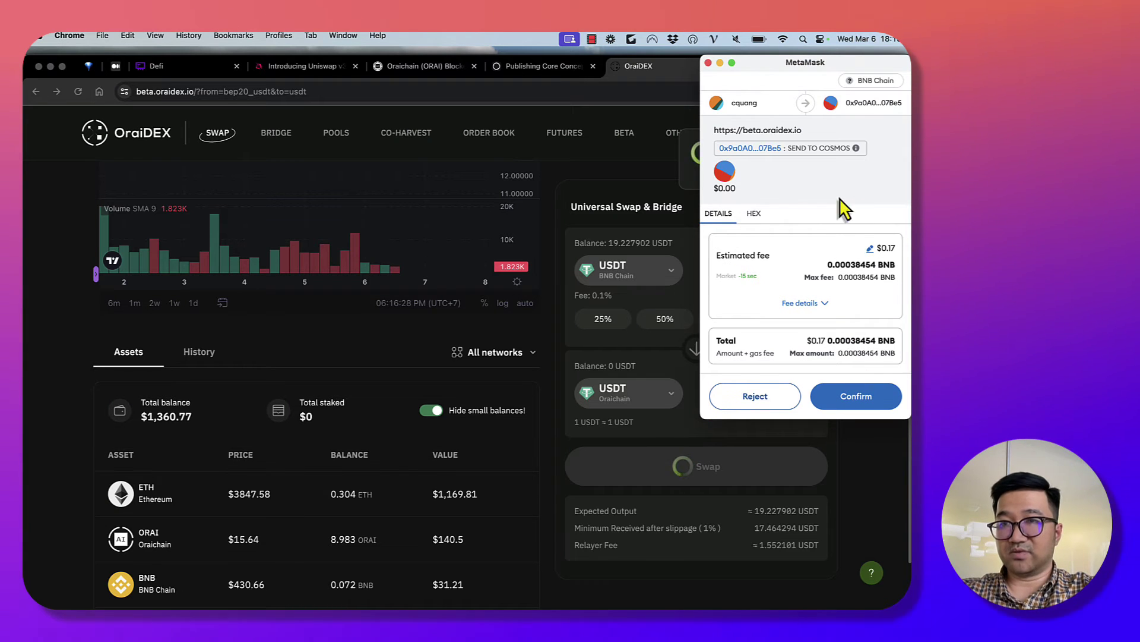
{"action": "left_click", "coordinate": [847, 401]}
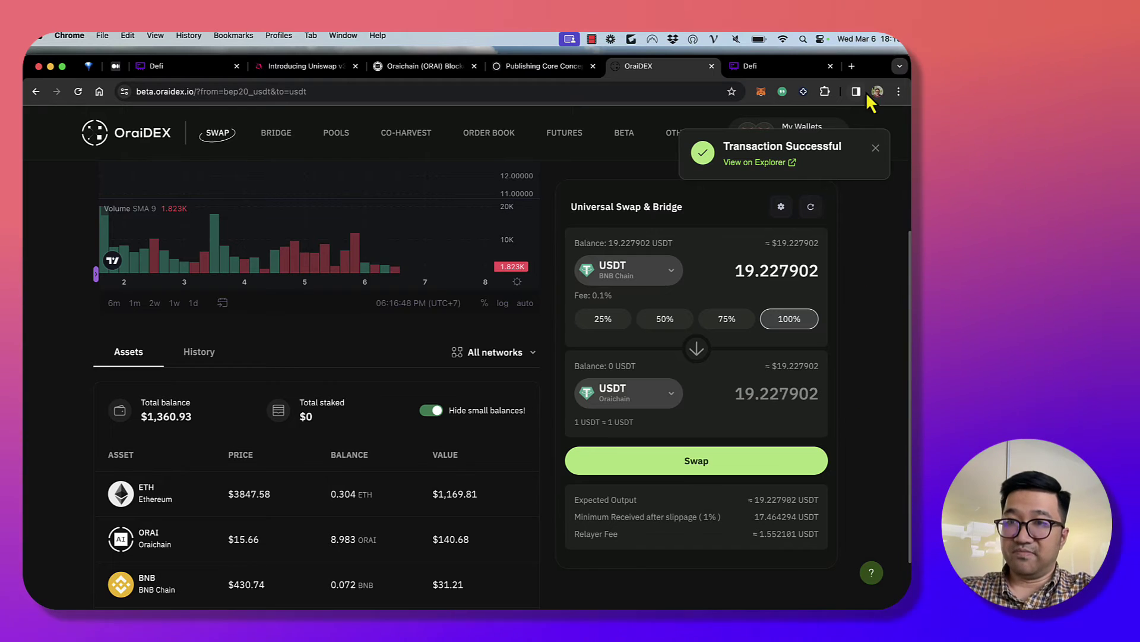
- Set the swap pair to pay with ORAI and receive USDT
{"action": "left_click", "coordinate": [875, 148]}
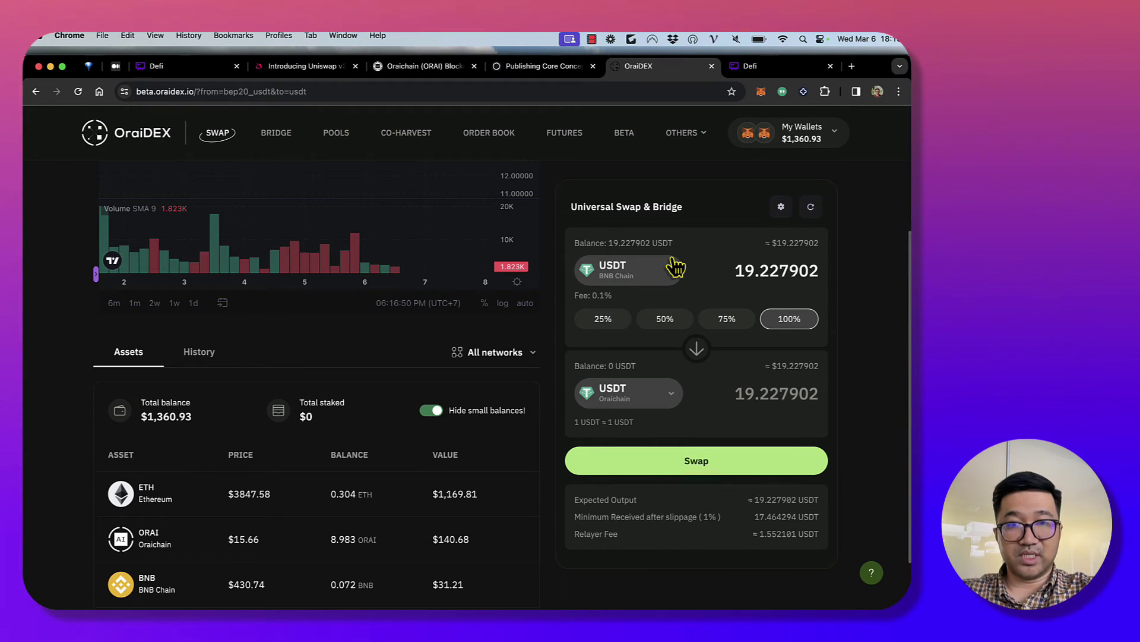
{"action": "left_click", "coordinate": [676, 268]}
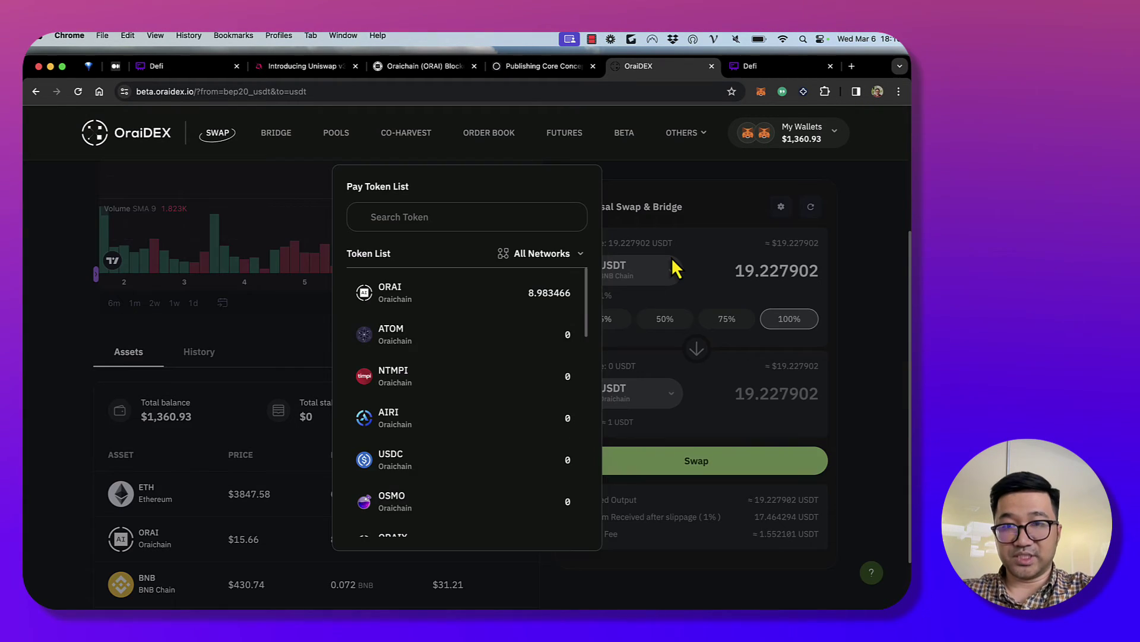
{"action": "left_click", "coordinate": [458, 310]}
{"action": "left_click", "coordinate": [677, 390]}
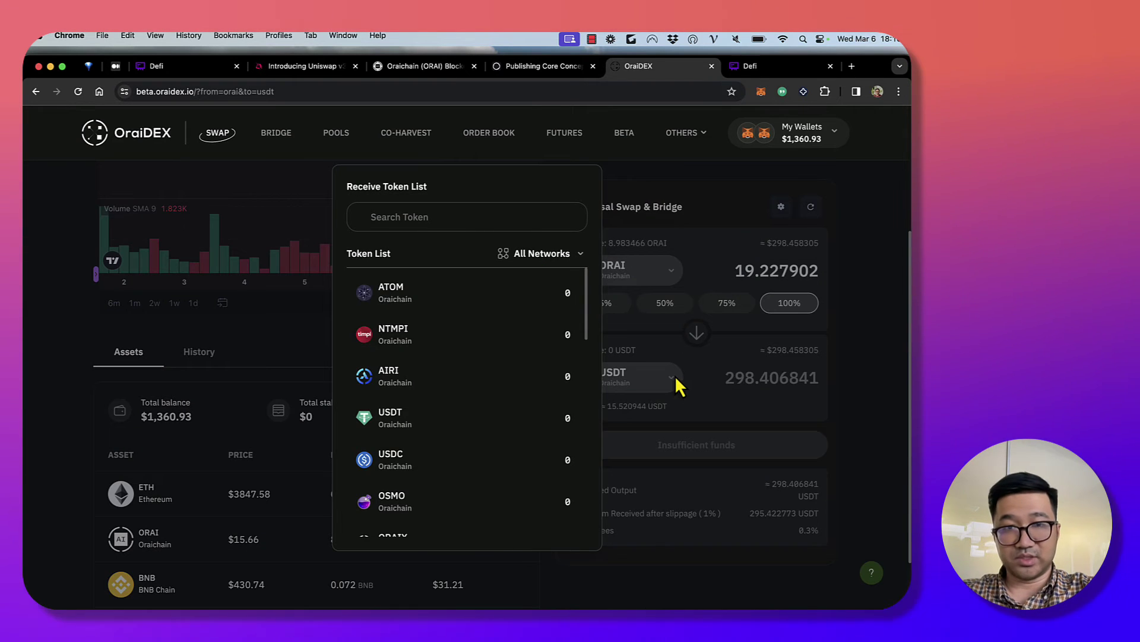
{"action": "left_click", "coordinate": [683, 395]}
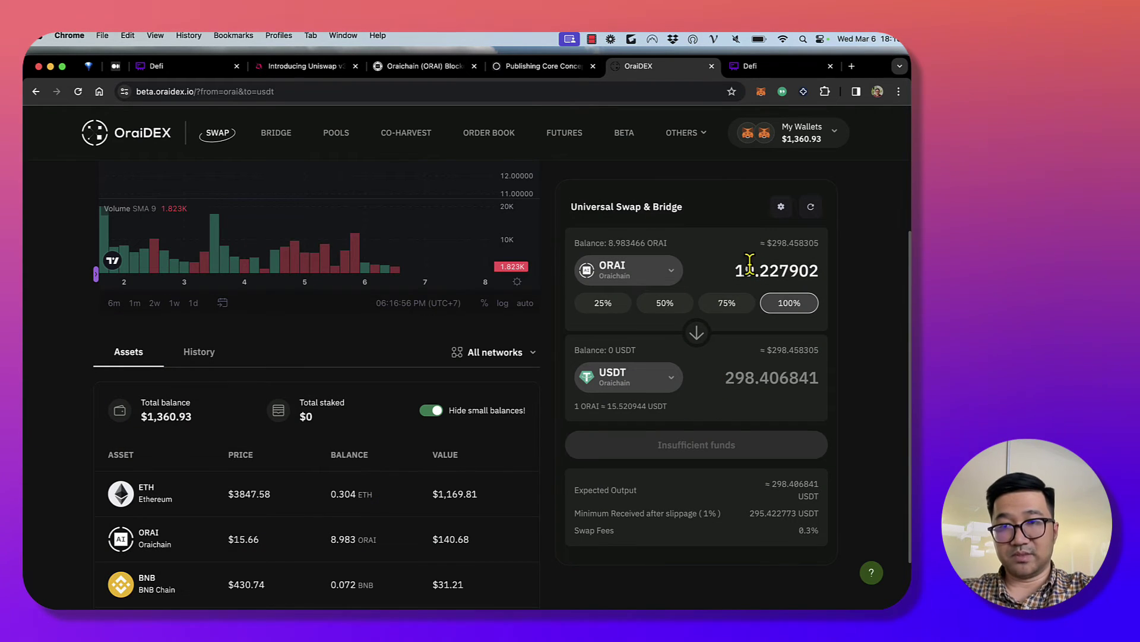
- Swap 1 ORAI for about 15.52 USDT and sign the request in MetaMask
{"action": "double_click", "coordinate": [750, 264]}
{"action": "type", "text": "1"}
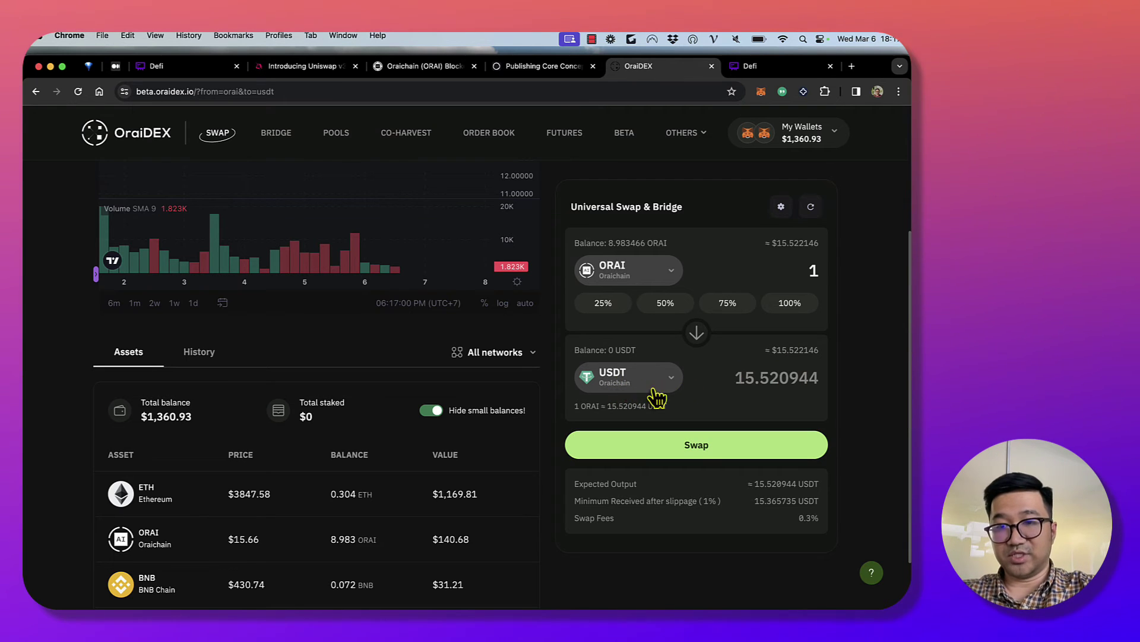
{"action": "left_click", "coordinate": [693, 444]}
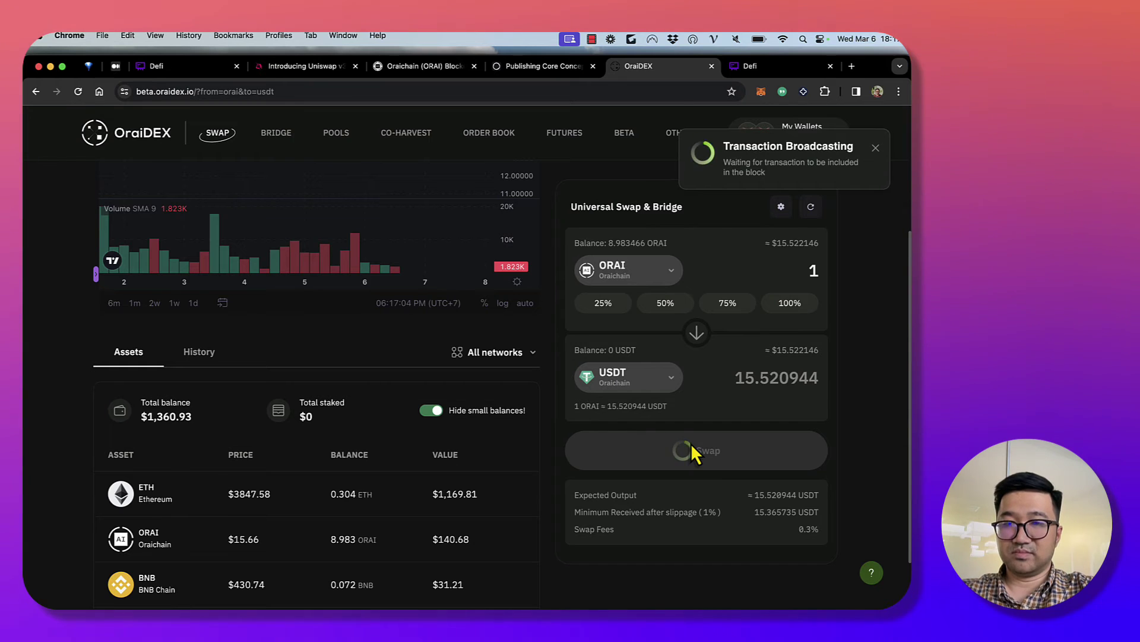
{"action": "scroll", "coordinate": [424, 418], "scroll_direction": "down", "scroll_amount": 2}
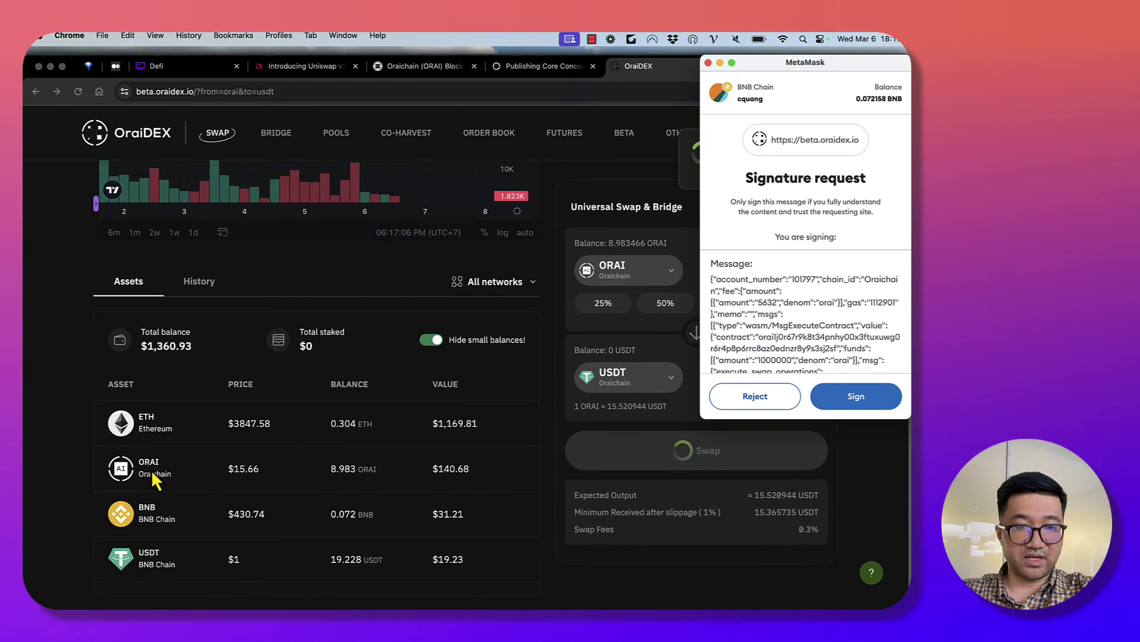
{"action": "left_click", "coordinate": [849, 397]}
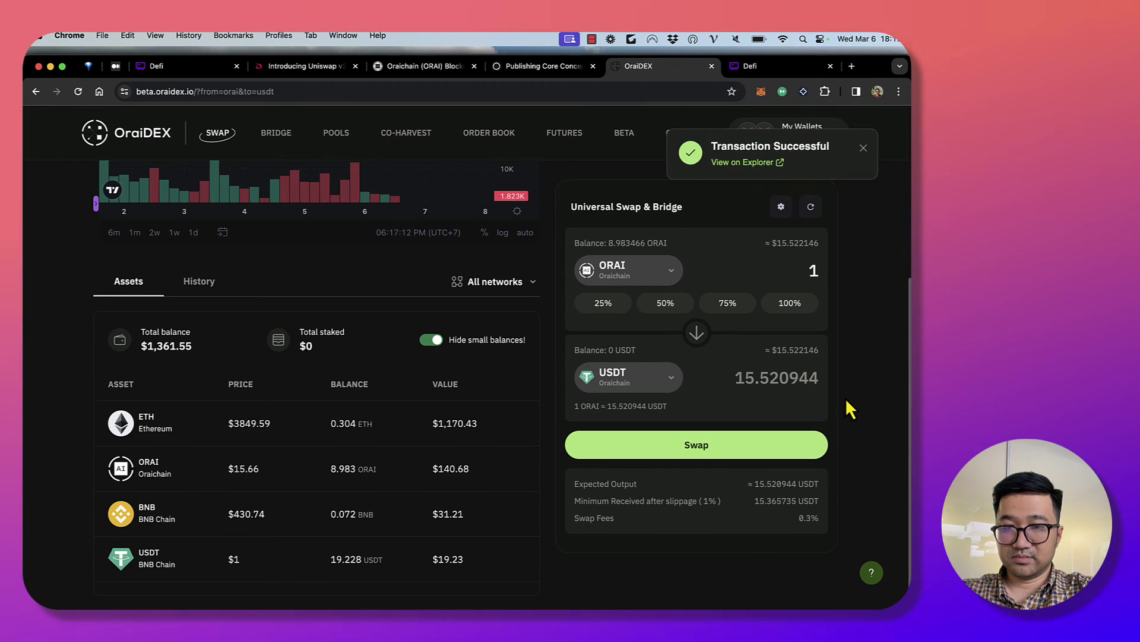
- Verify the swap's Success status on Oraichain Scan, then return to OraiDEX holding 15.521 USDT
{"action": "left_click", "coordinate": [760, 162]}
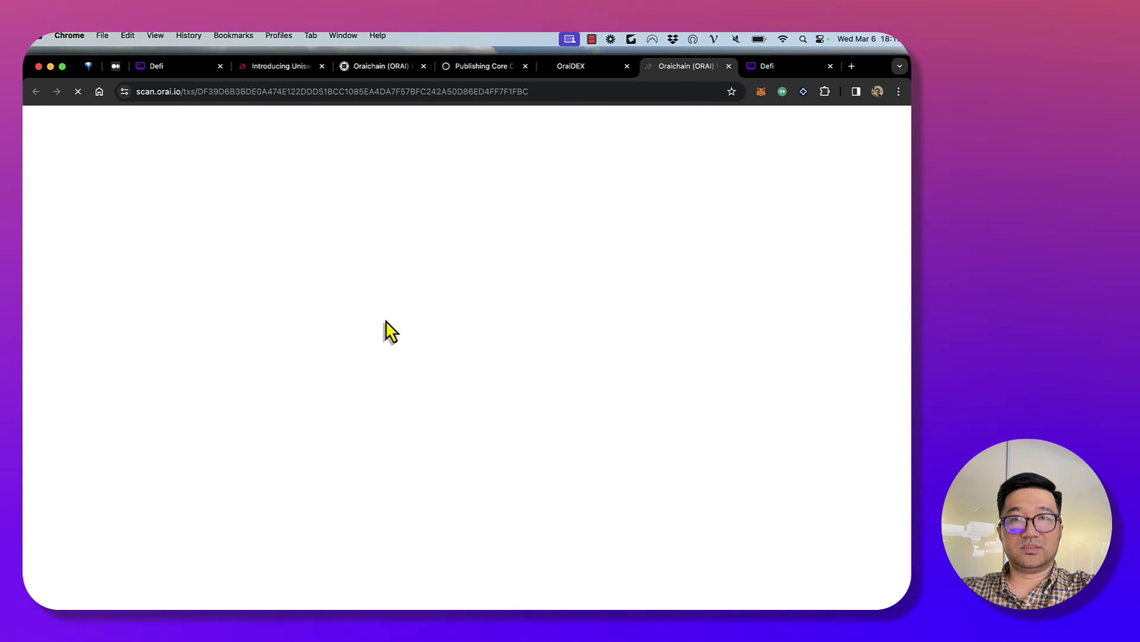
{"action": "scroll", "coordinate": [438, 335], "scroll_direction": "down", "scroll_amount": 5}
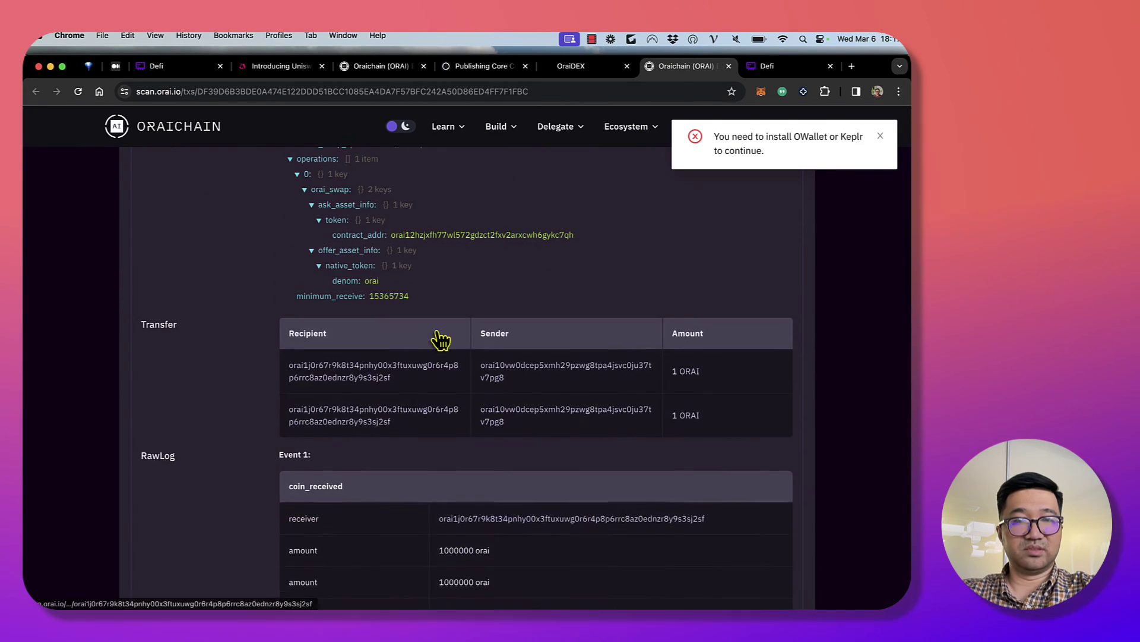
{"action": "scroll", "coordinate": [438, 339], "scroll_direction": "up", "scroll_amount": 2}
{"action": "scroll", "coordinate": [479, 349], "scroll_direction": "down", "scroll_amount": 3}
{"action": "scroll", "coordinate": [479, 348], "scroll_direction": "up", "scroll_amount": 3}
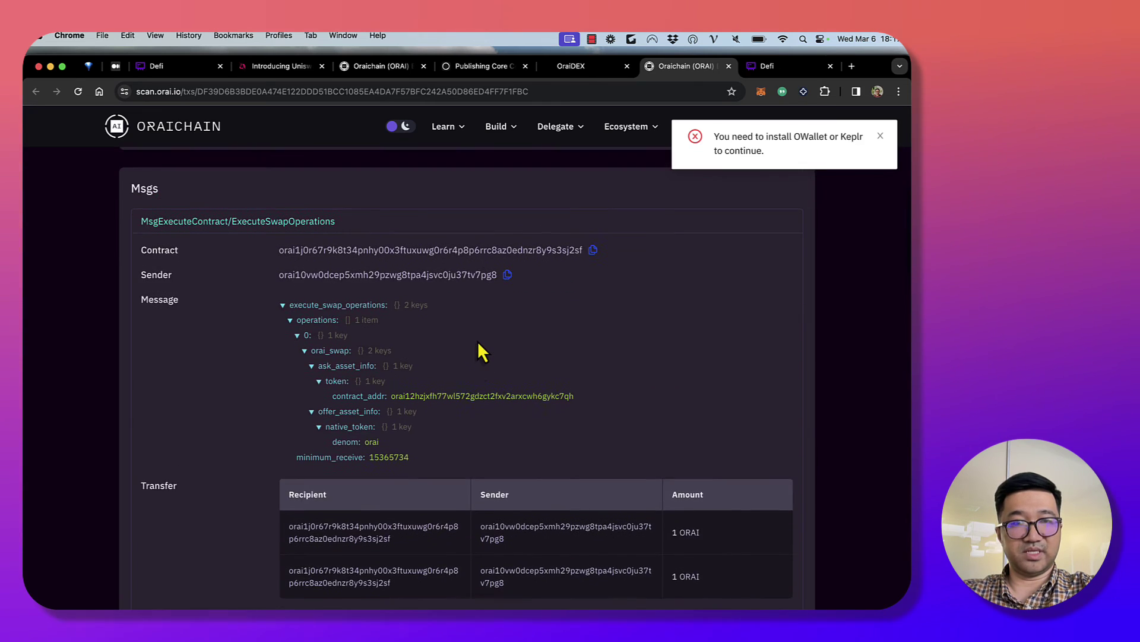
{"action": "scroll", "coordinate": [479, 349], "scroll_direction": "up", "scroll_amount": 2}
{"action": "scroll", "coordinate": [479, 349], "scroll_direction": "up", "scroll_amount": 2}
{"action": "scroll", "coordinate": [478, 344], "scroll_direction": "up", "scroll_amount": 1}
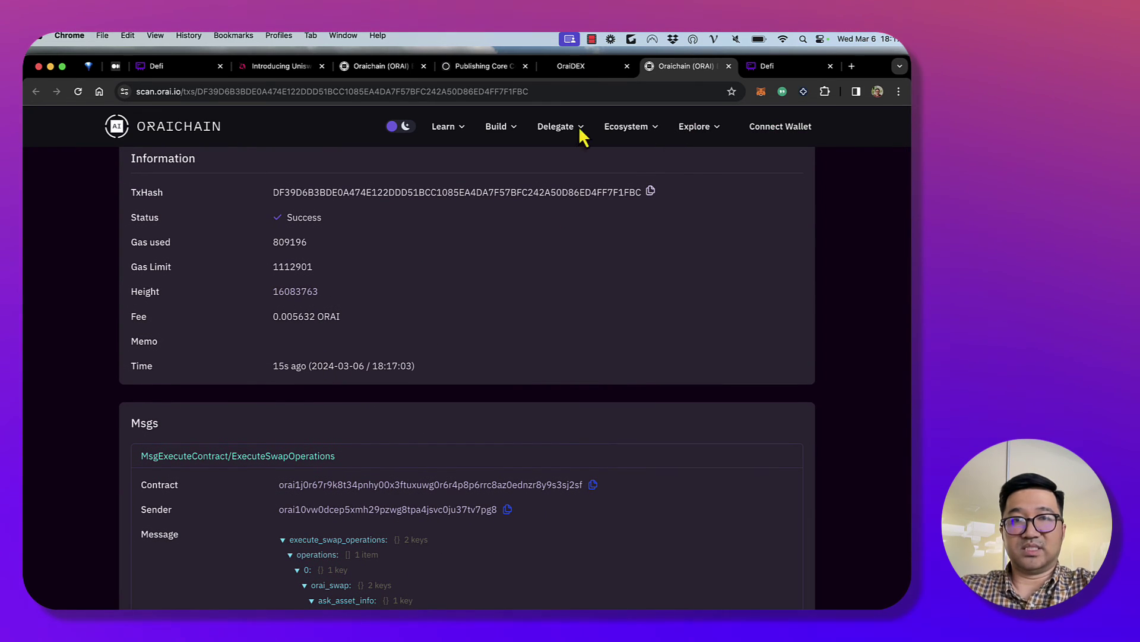
{"action": "left_click", "coordinate": [576, 70]}
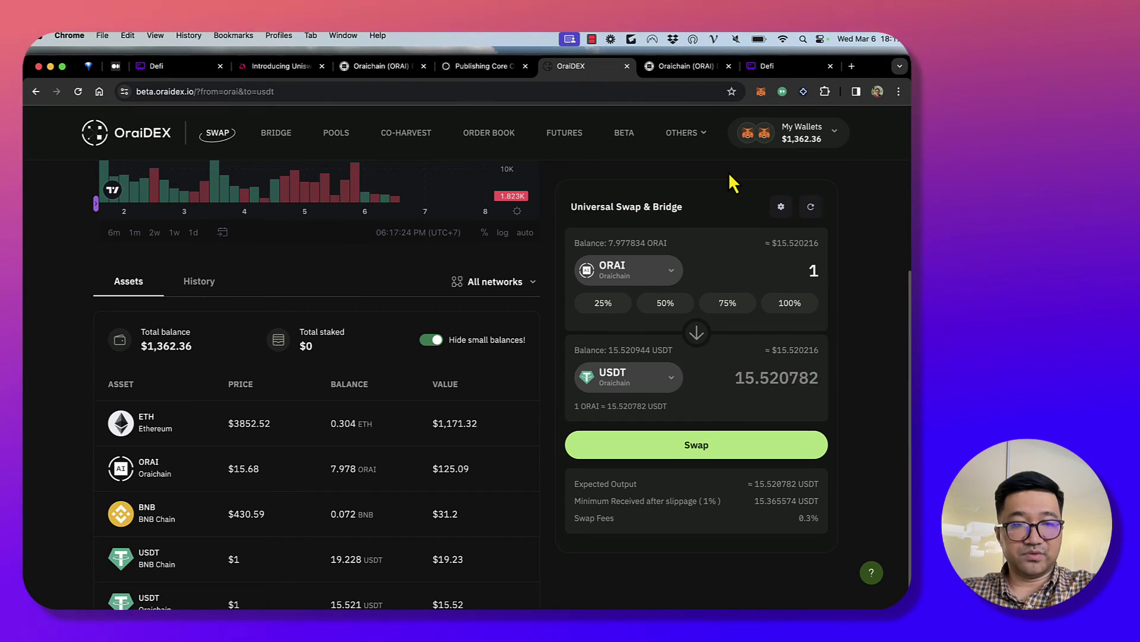
{"action": "scroll", "coordinate": [315, 567], "scroll_direction": "down", "scroll_amount": 1}
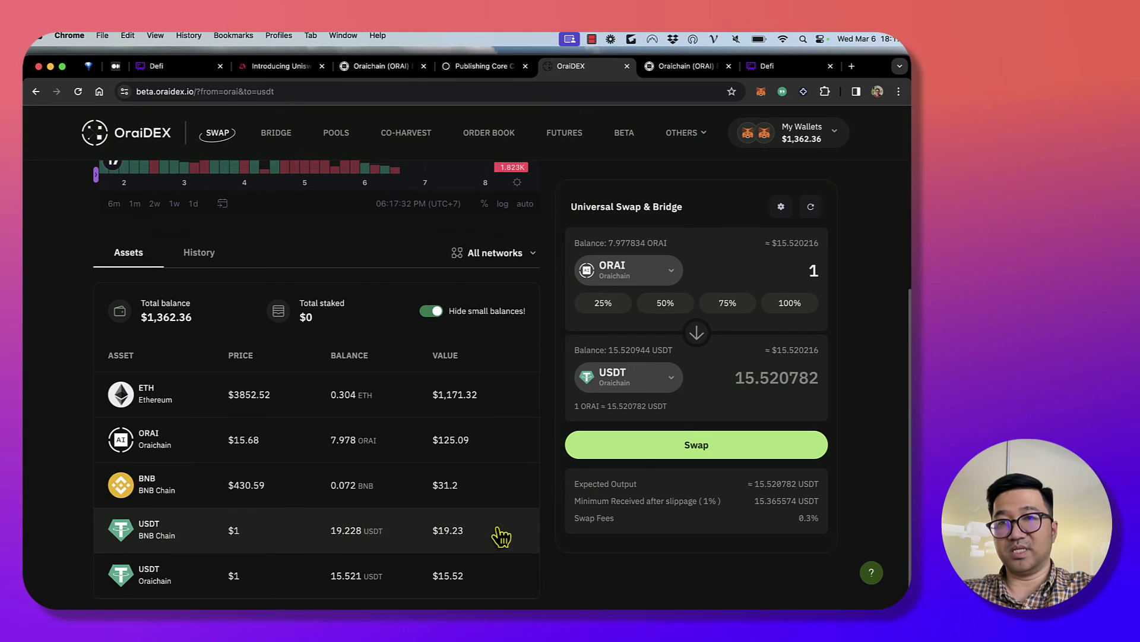
{"action": "scroll", "coordinate": [639, 196], "scroll_direction": "up", "scroll_amount": 5}
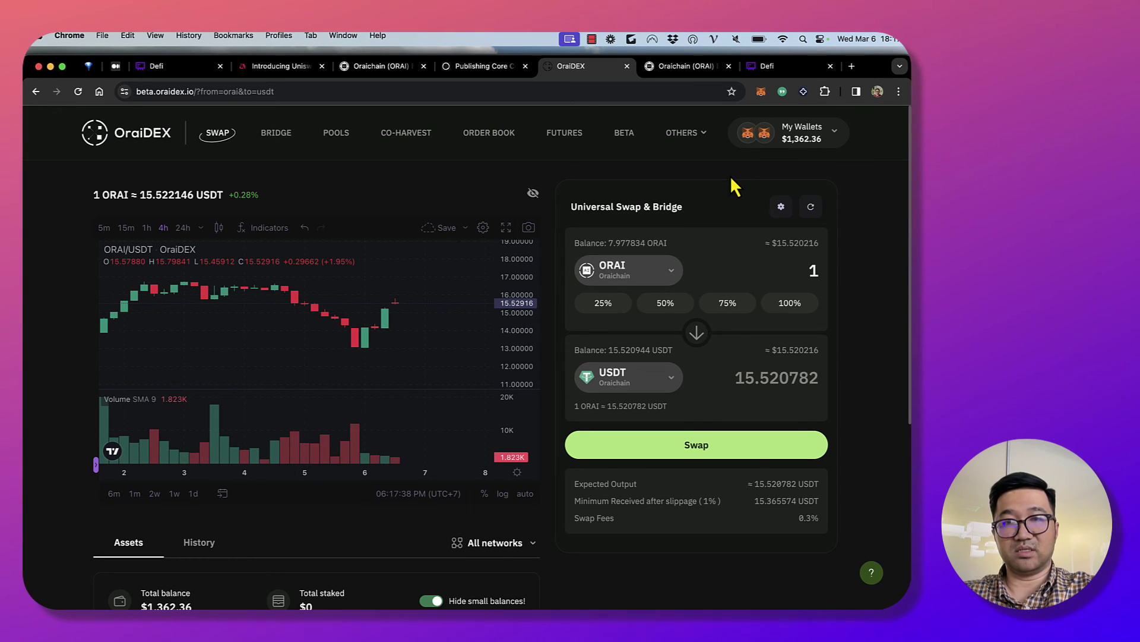
- Show MetaMask connected for Oraichain and EVM in OraiDEX, then switch to the Defi diagram
{"action": "left_click", "coordinate": [824, 143]}
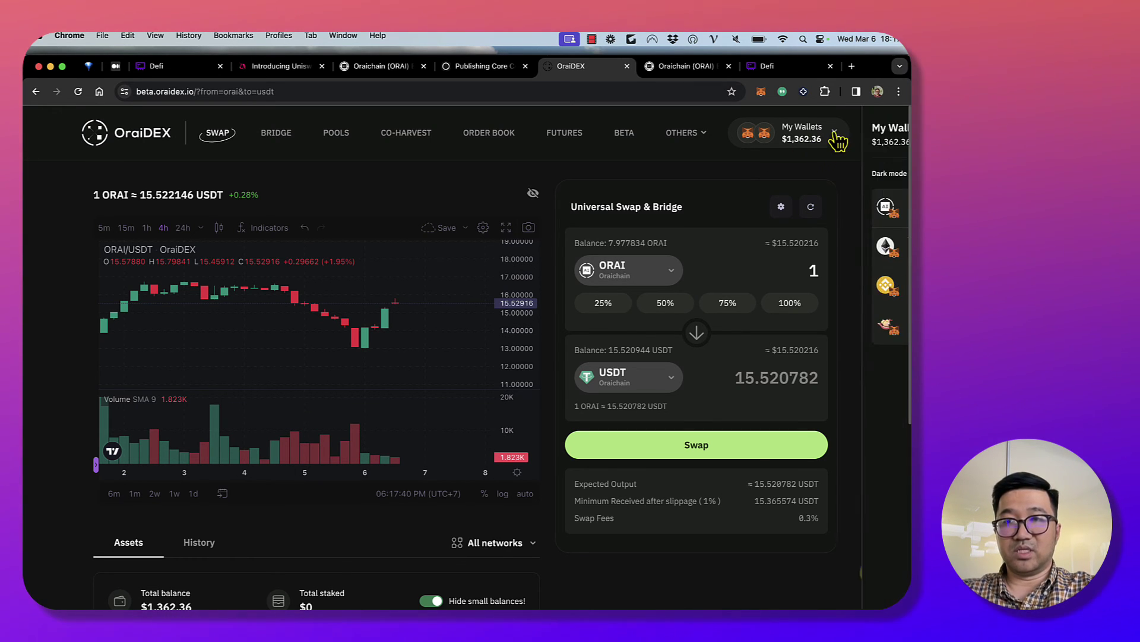
{"action": "left_click", "coordinate": [860, 139]}
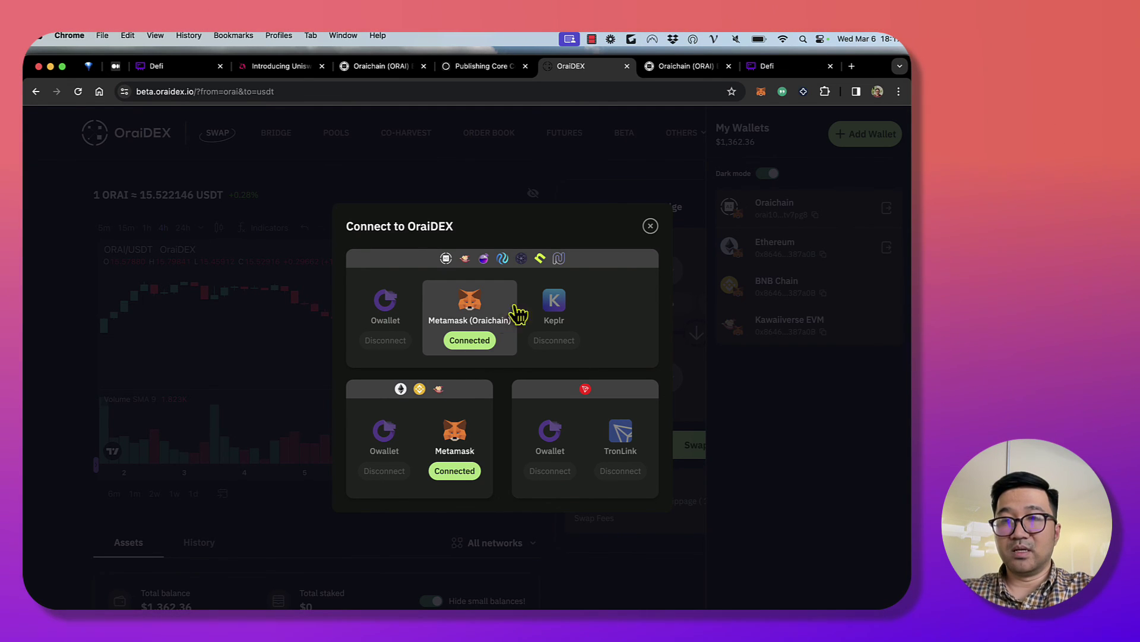
{"action": "left_click", "coordinate": [777, 70]}
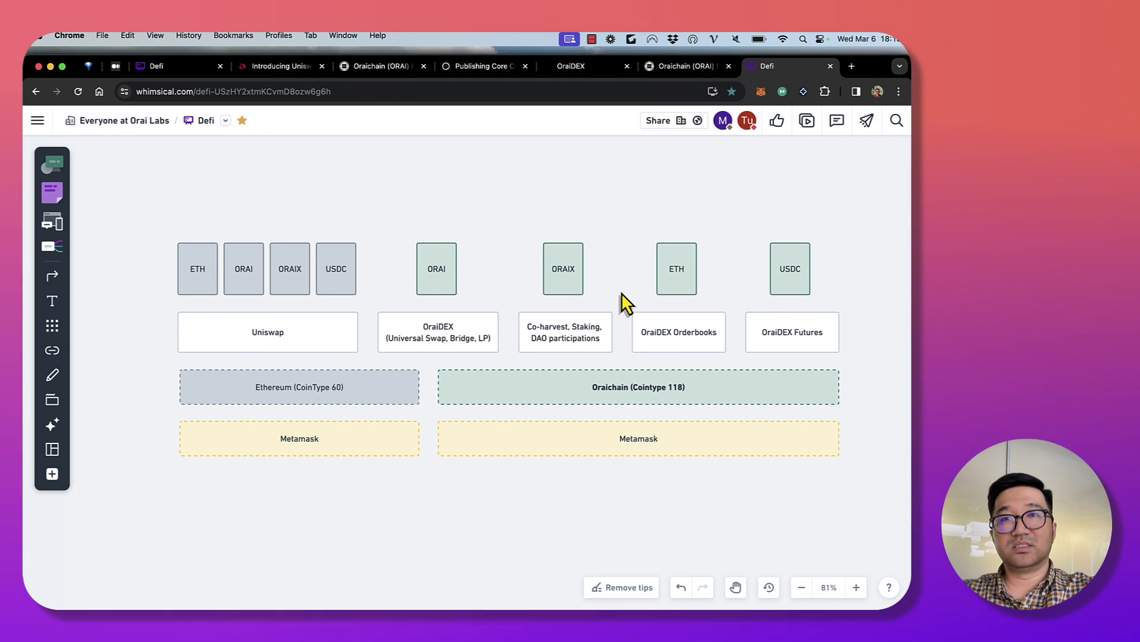
- Go via the Oraichain Scan tab back to OraiDEX's Connect to OraiDEX wallet overview
{"action": "left_click", "coordinate": [683, 66]}
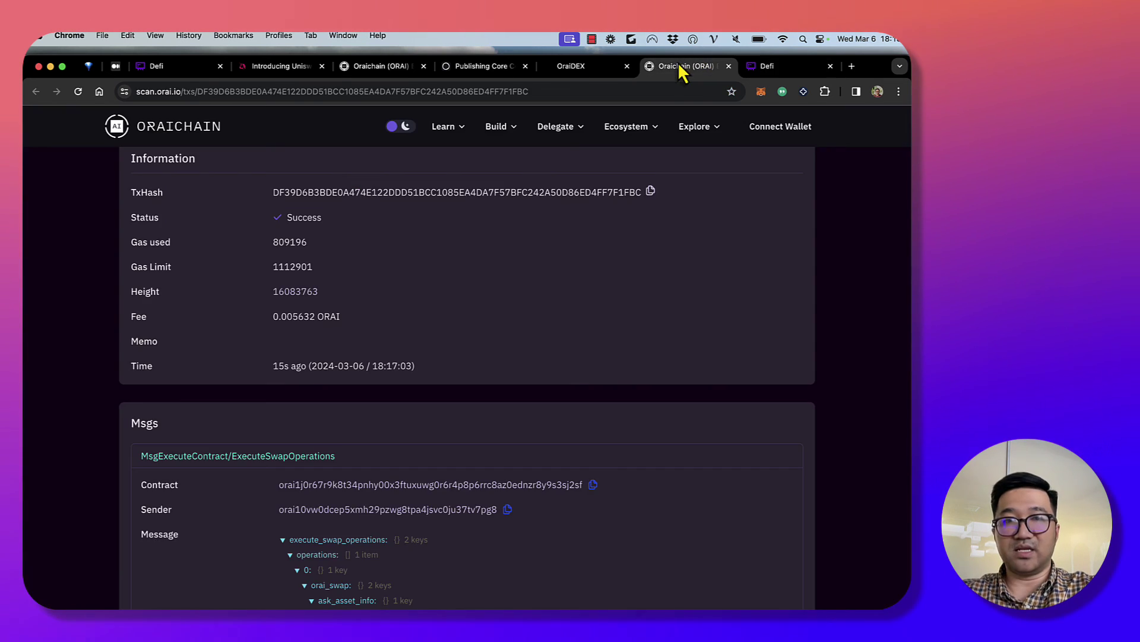
{"action": "left_click", "coordinate": [612, 66]}
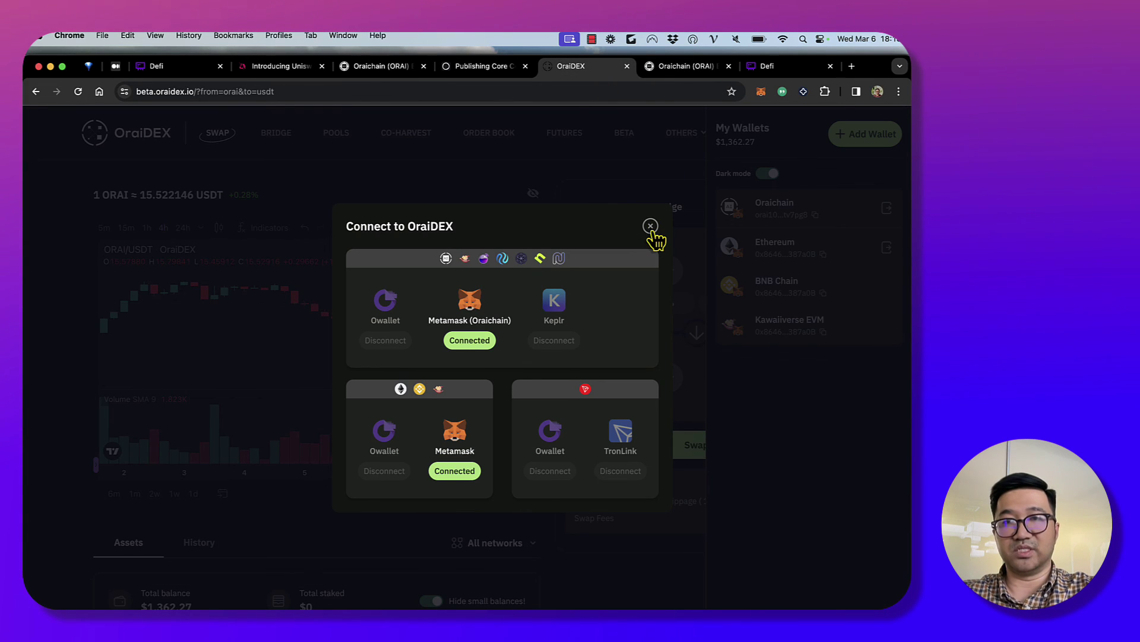